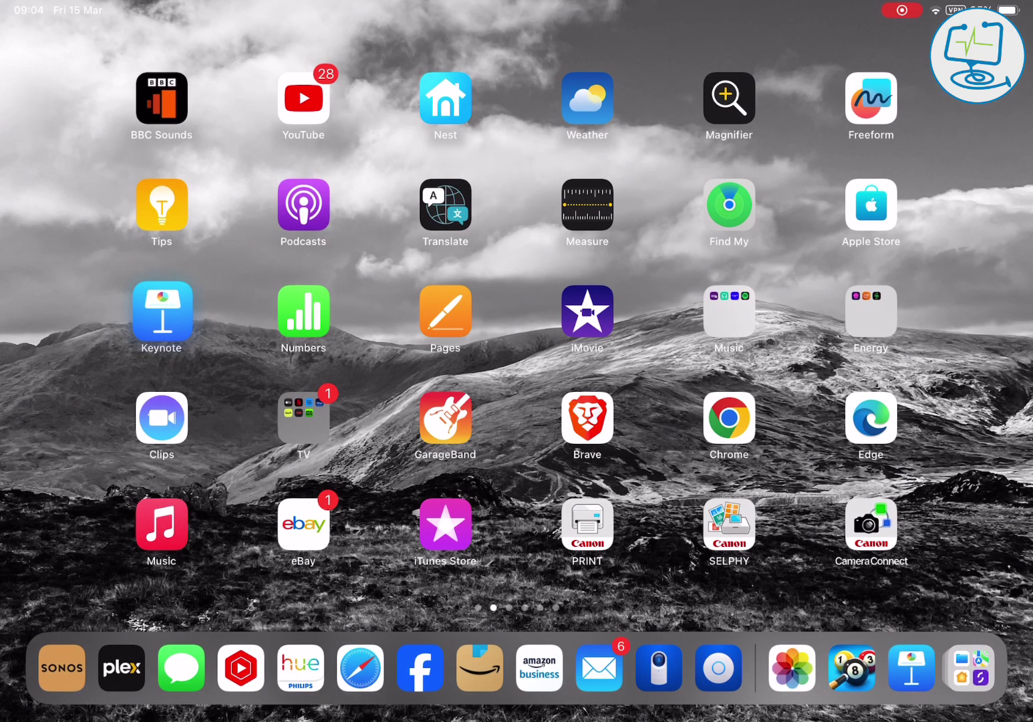
Open Keynote and start a new presentation as an outline.
left_click(162, 308)
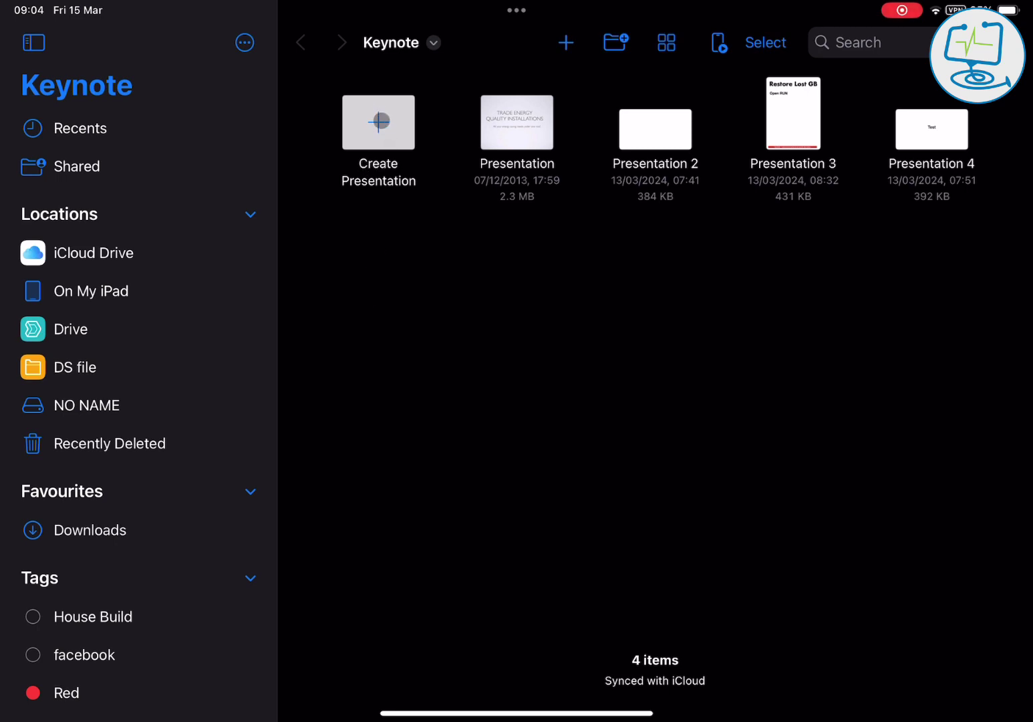
left_click(379, 121)
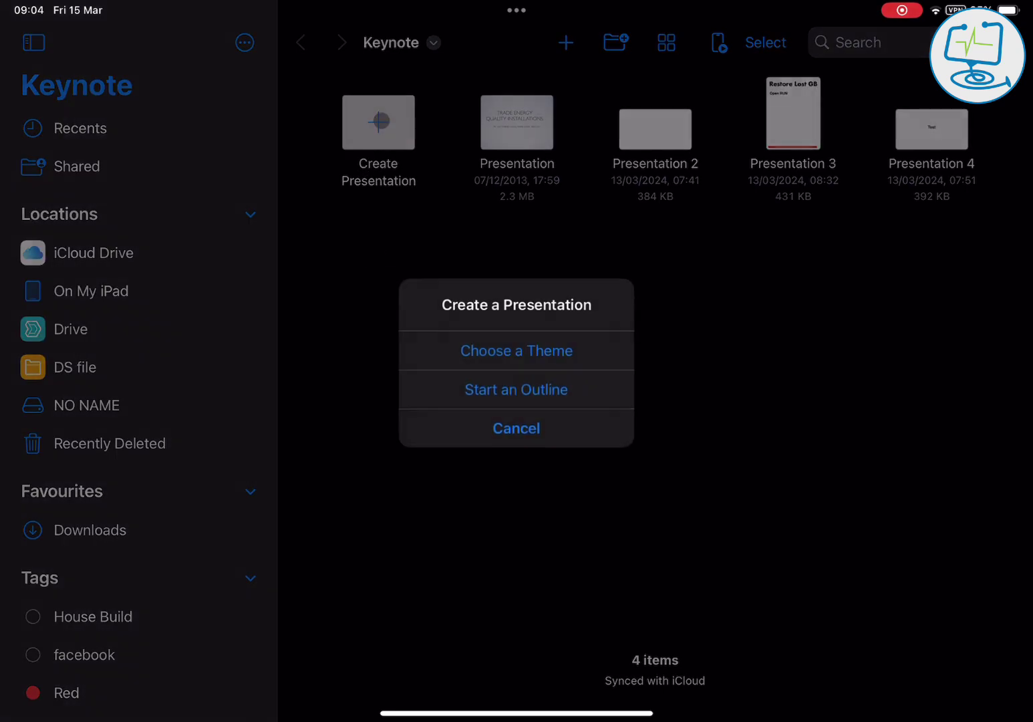
left_click(501, 394)
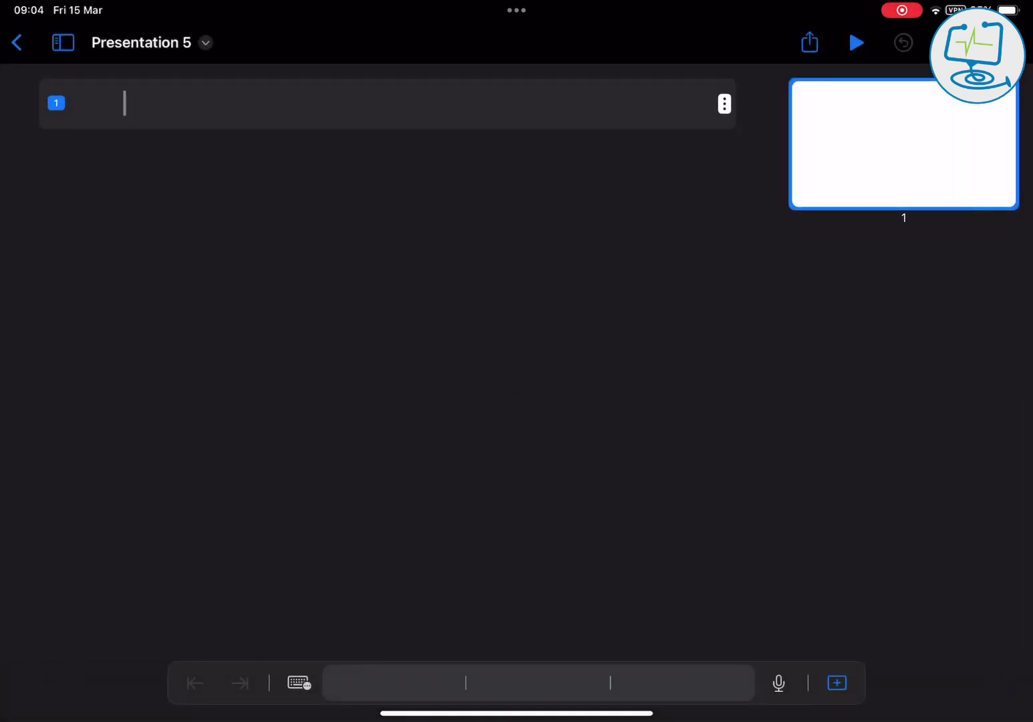
type("Portrai")
Title the first outline row 'Portrait' and switch to viewing it as a slide.
key("super+a")
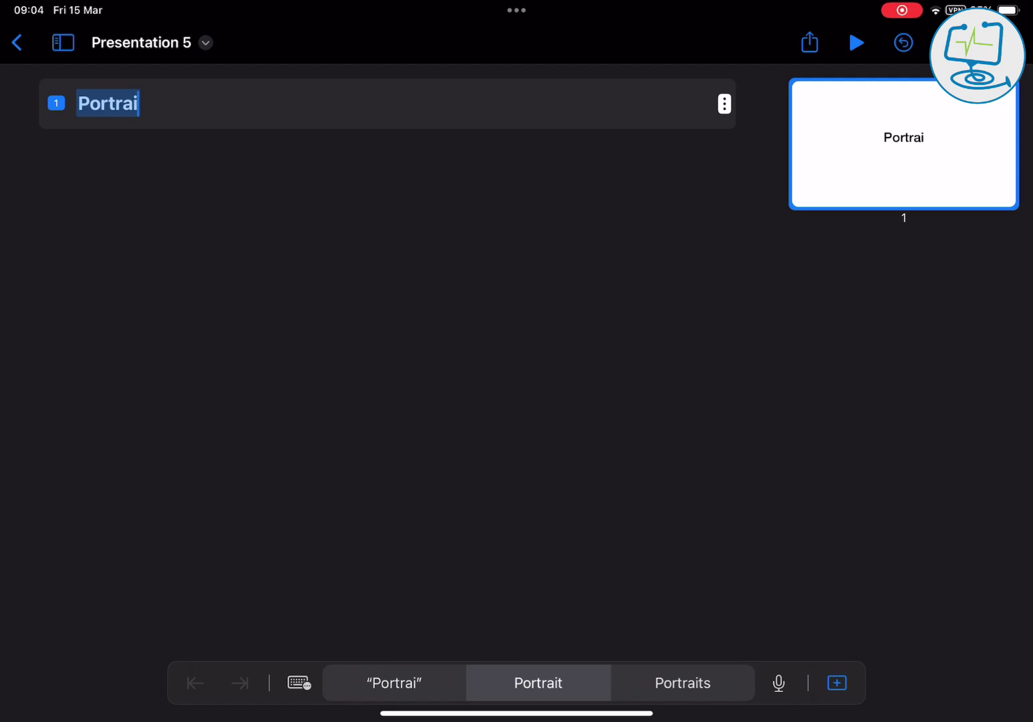
type("t")
key("Return")
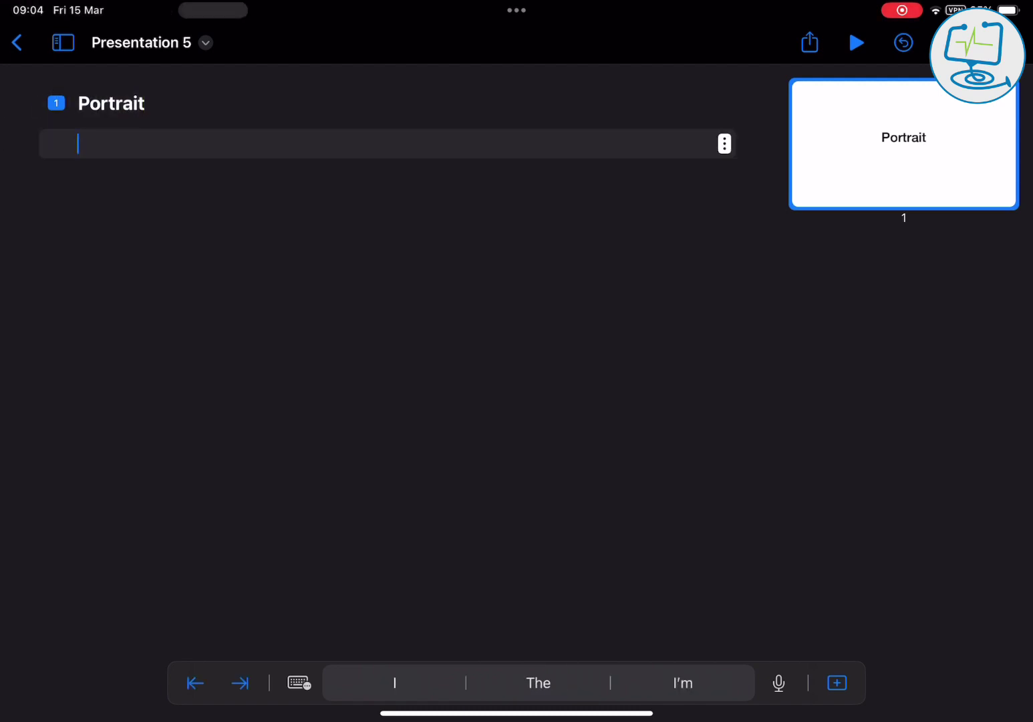
left_click(883, 171)
left_click(882, 171)
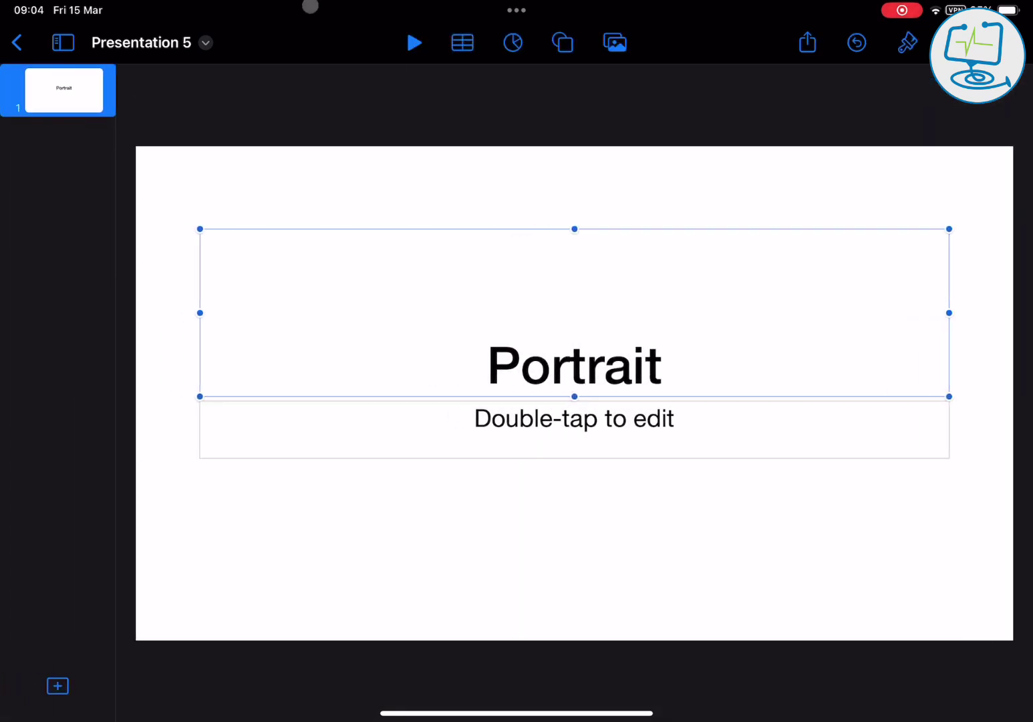
Rename the presentation from 'Presentation 5' to 'Portrait', fixing a typo.
left_click(141, 42)
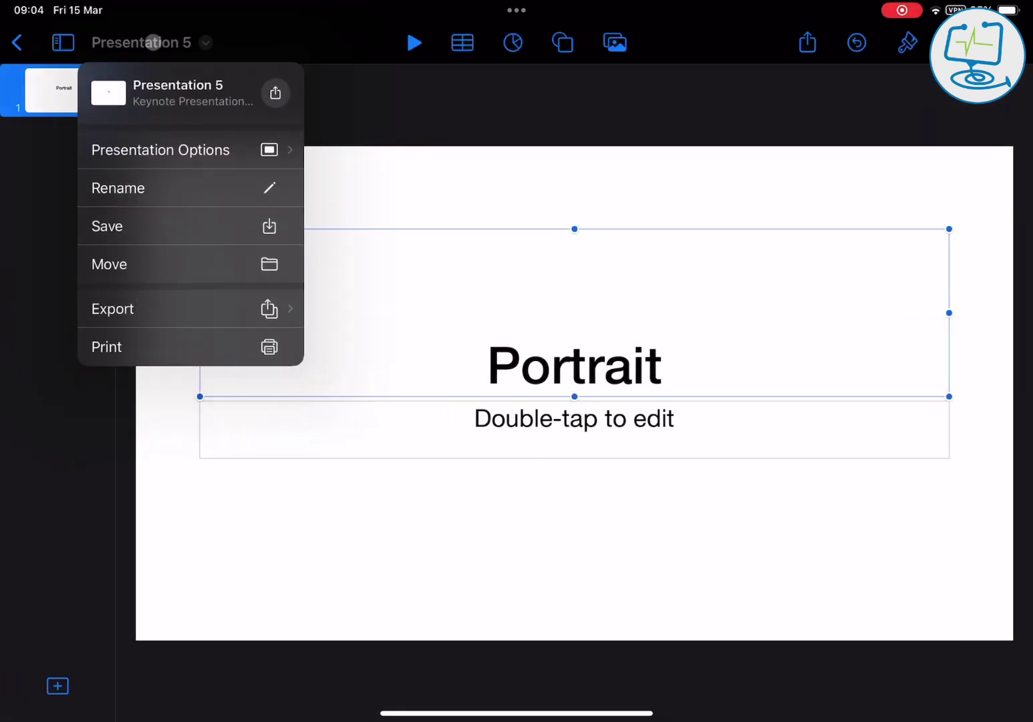
left_click(242, 139)
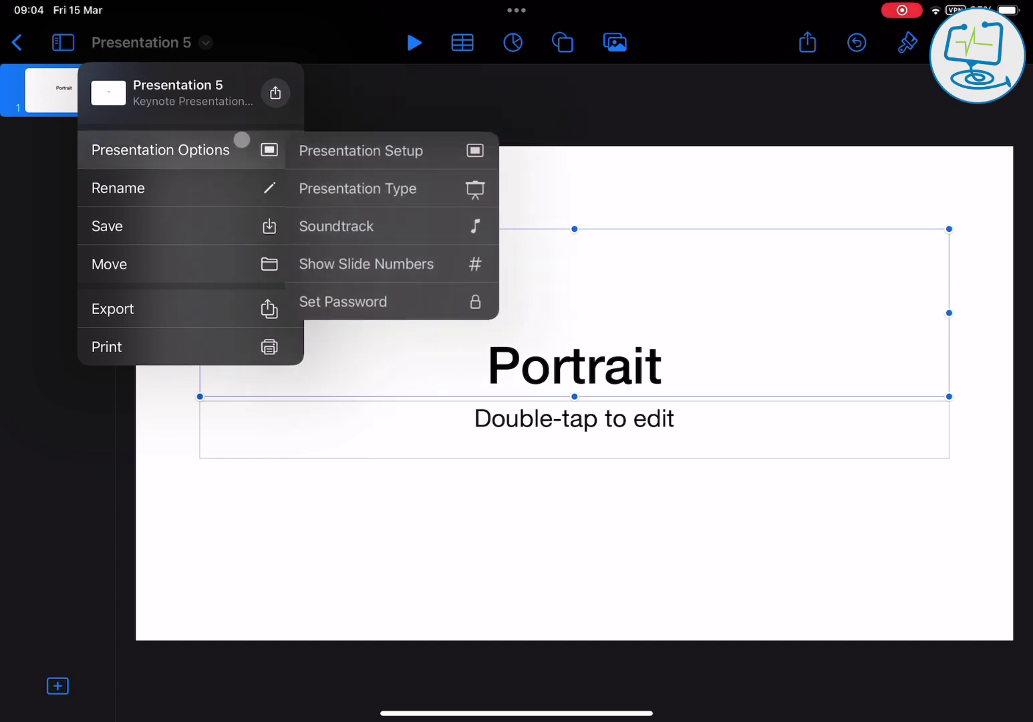
left_click(203, 198)
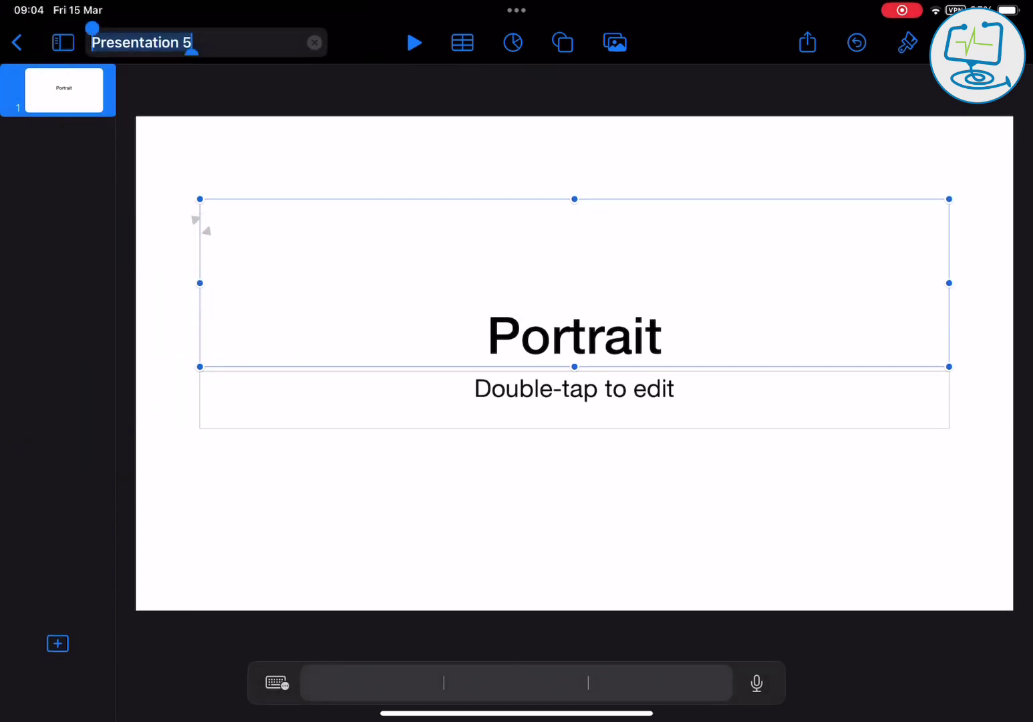
type("Portri")
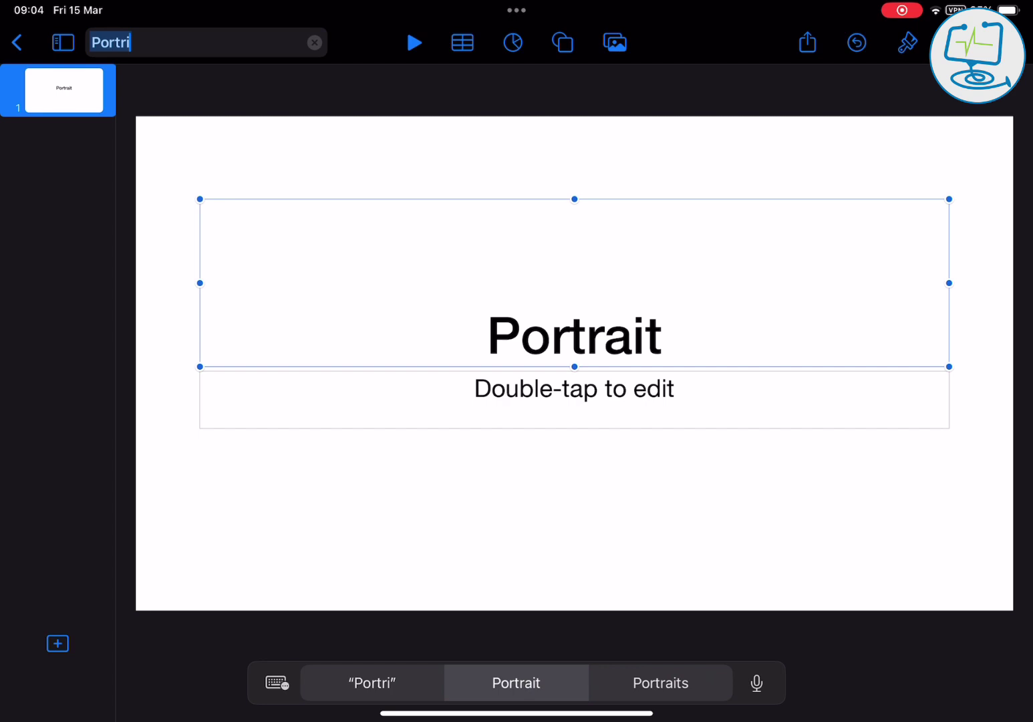
key("BackSpace")
type("ai")
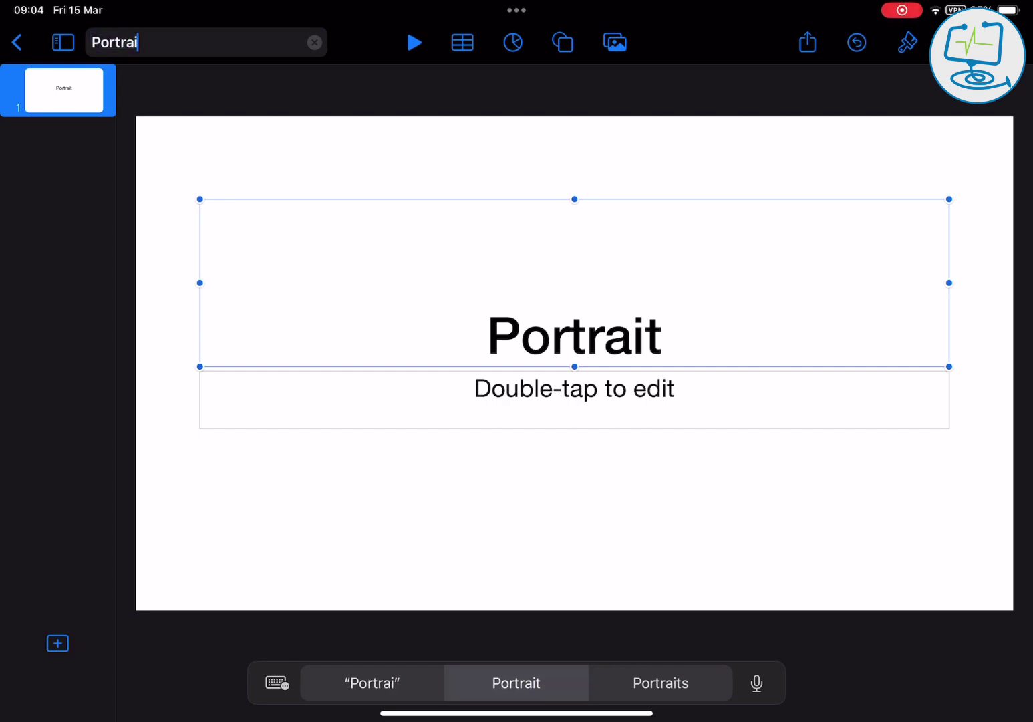
type("t")
key("Return")
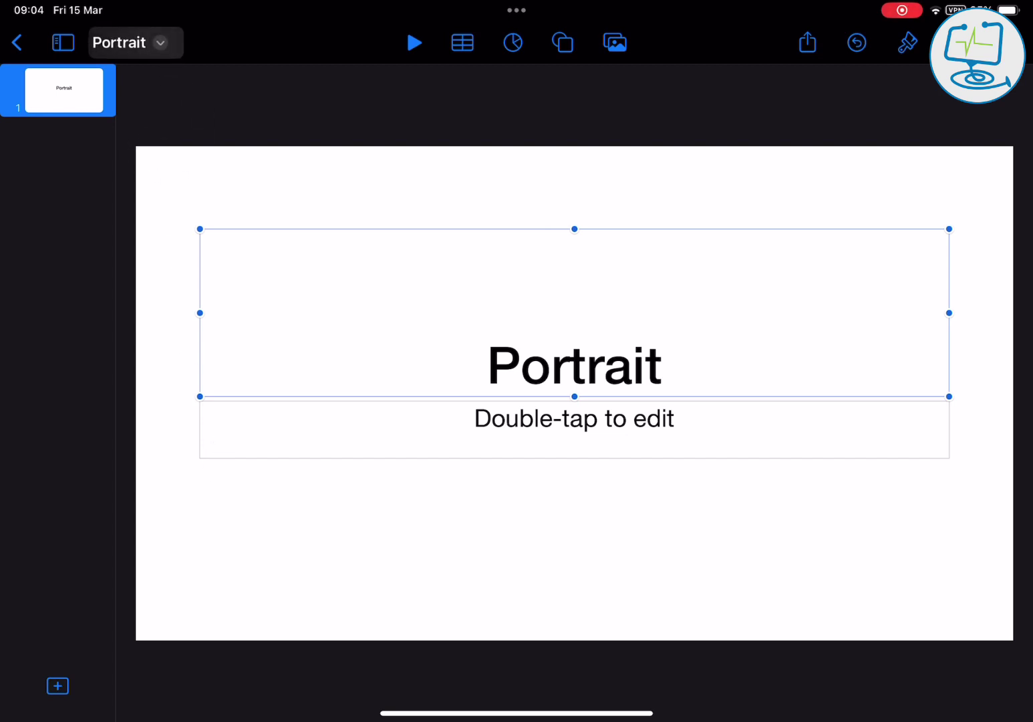
Open Presentation Setup to show the Change Theme screen, with the White theme applied.
left_click(129, 42)
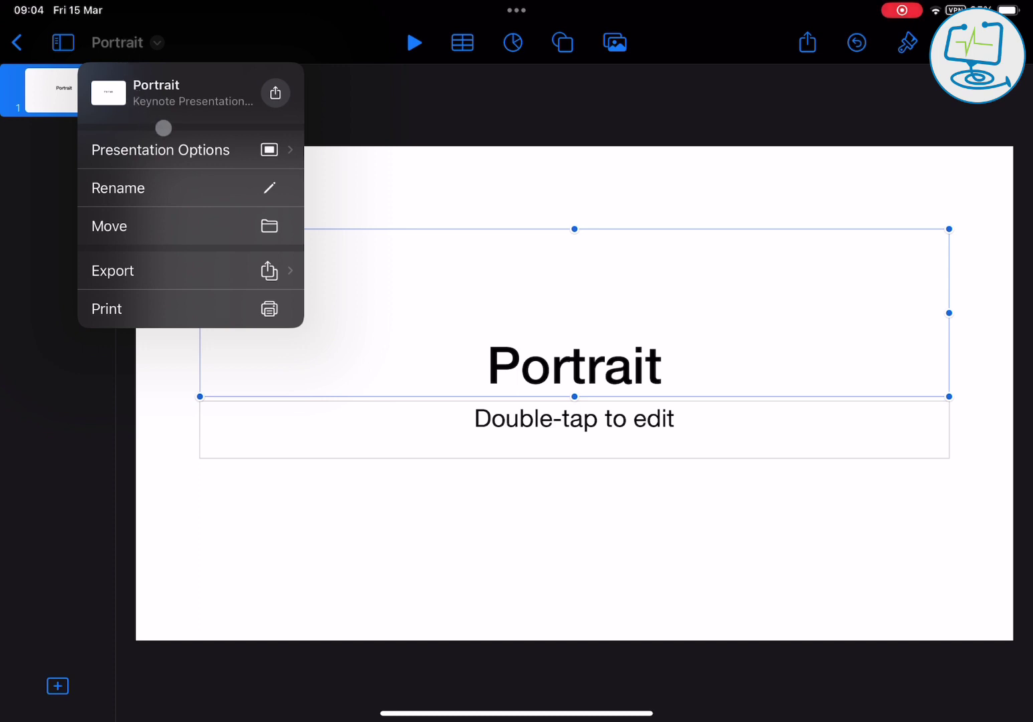
left_click(178, 146)
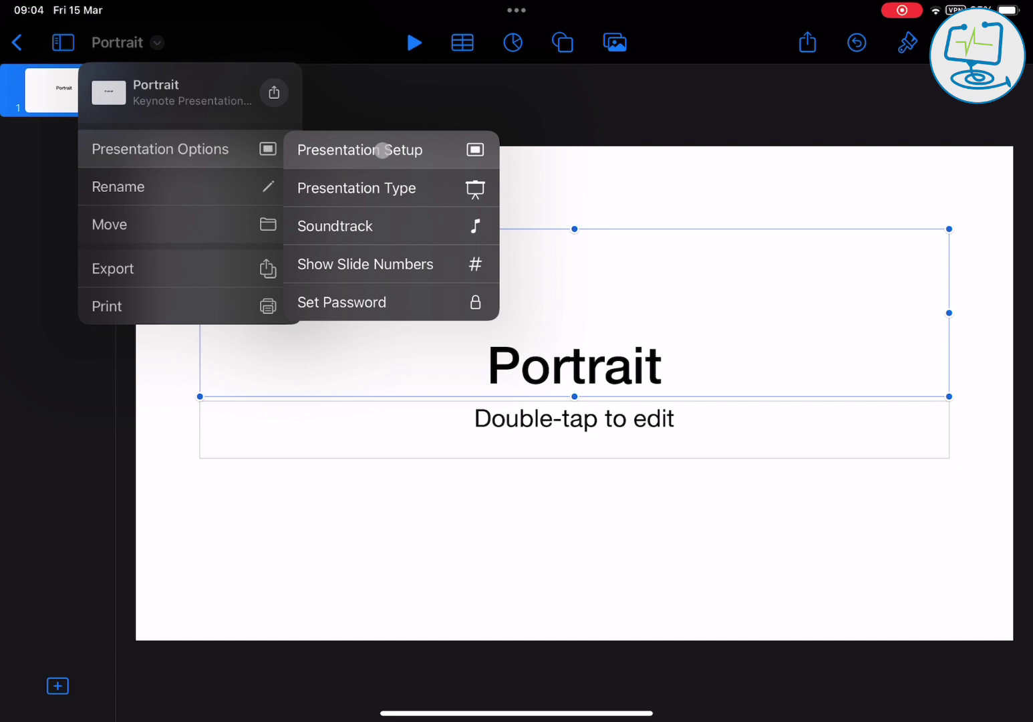
left_click(384, 149)
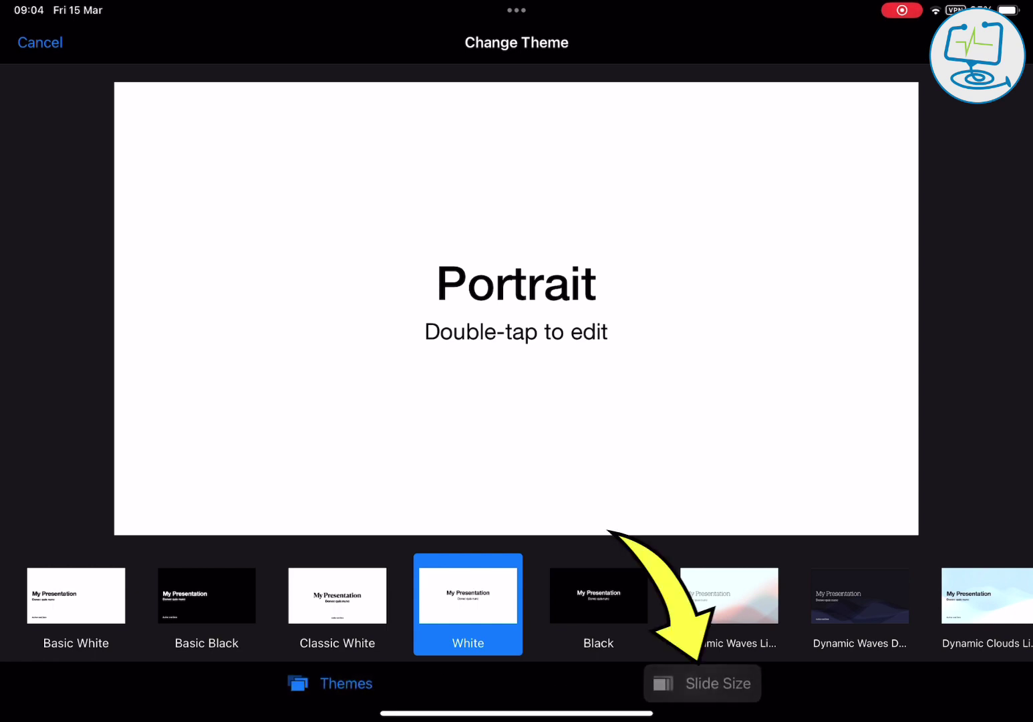
Set the slide size to 3:4 portrait and return to the slide editor.
left_click(701, 682)
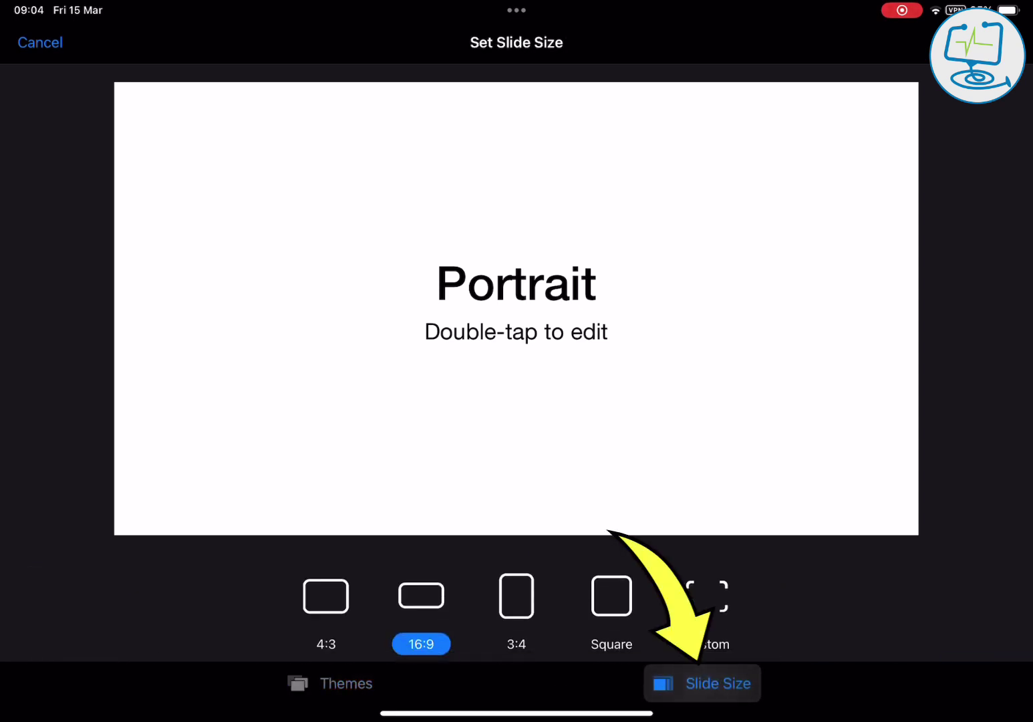
left_click(510, 594)
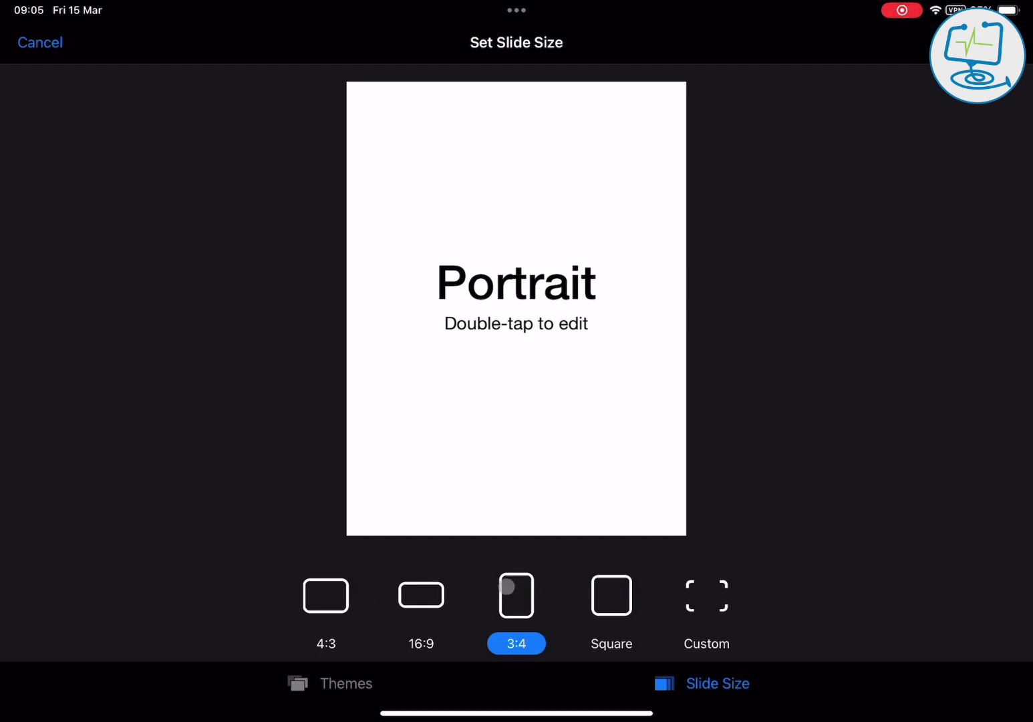
left_click(707, 597)
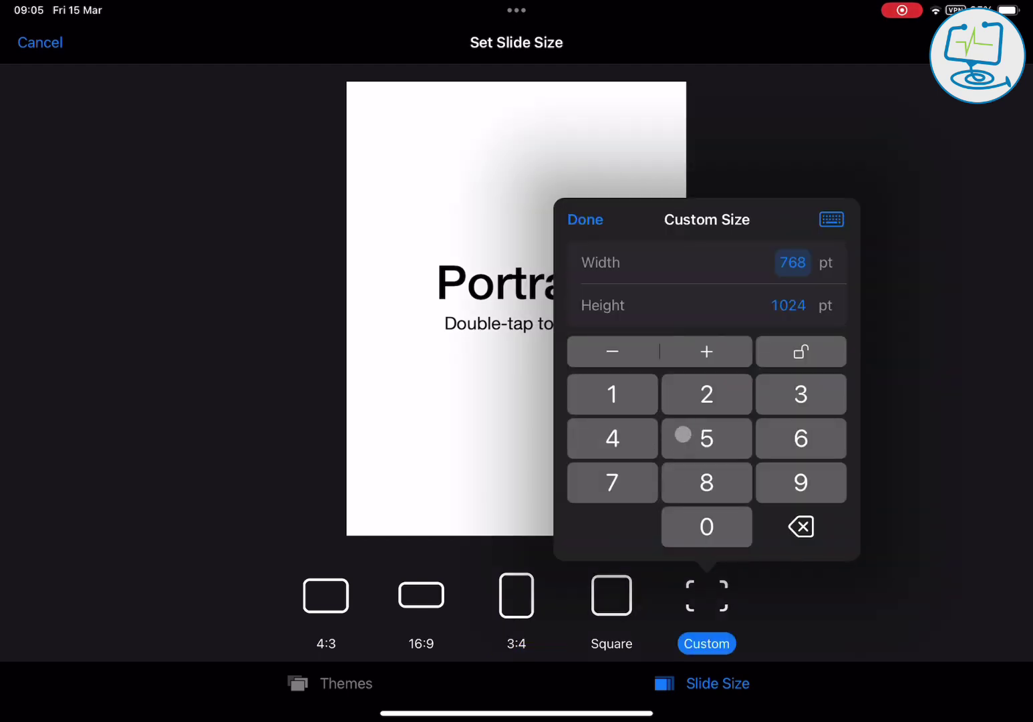
left_click(517, 597)
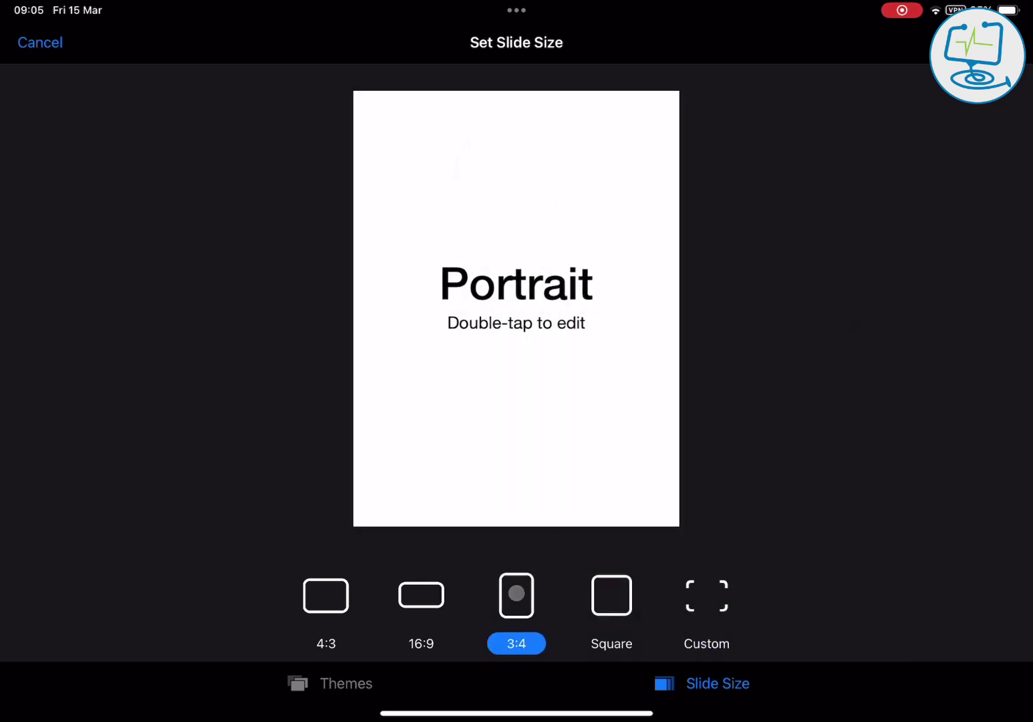
left_click(514, 308)
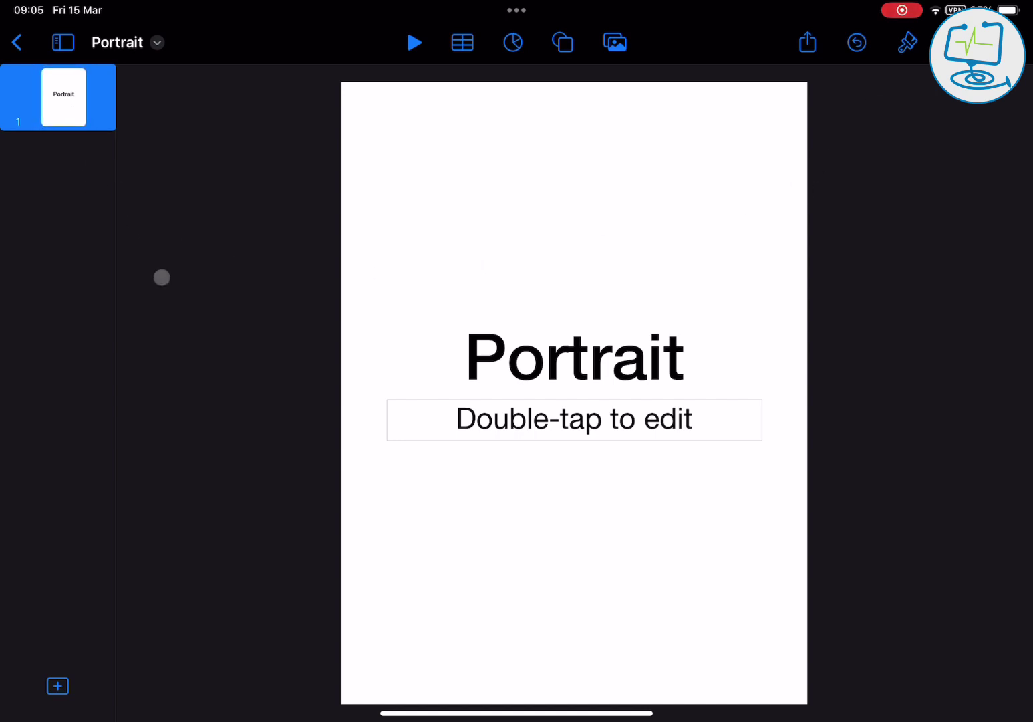
Duplicate the Portrait slide twice, then drag a slide into position 2.
left_click(96, 125)
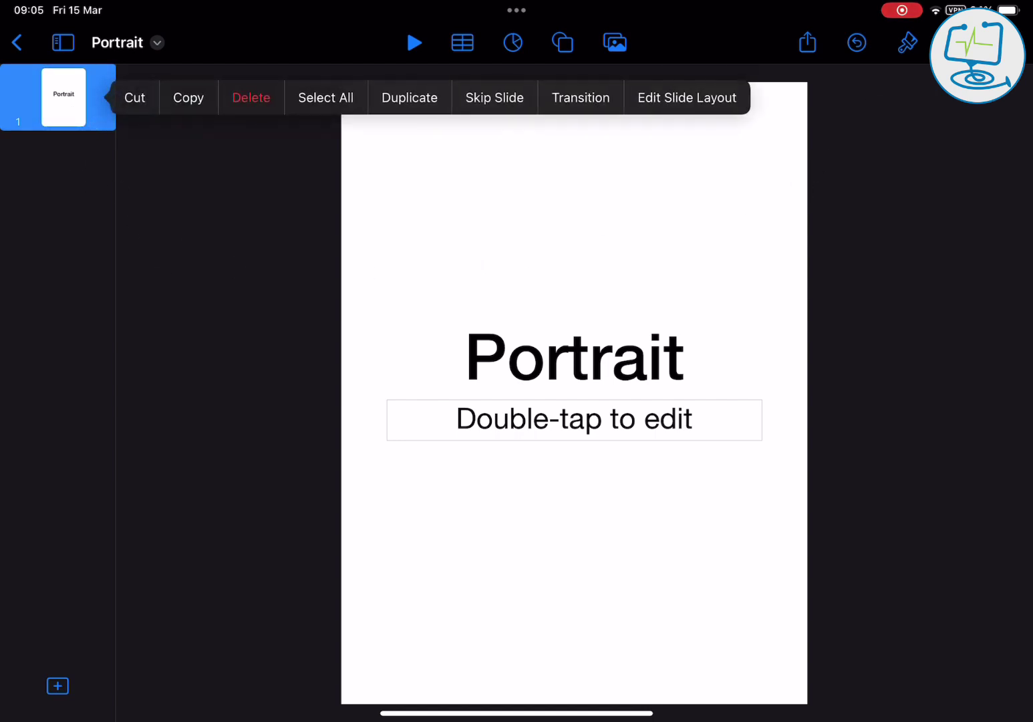
left_click(409, 97)
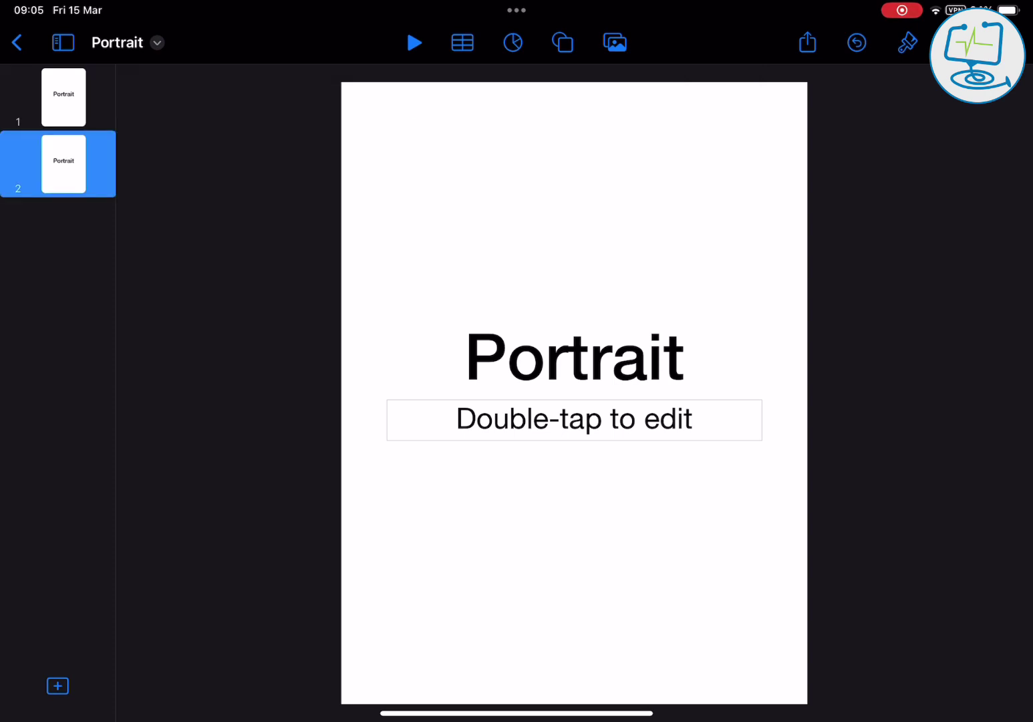
left_click(63, 164)
left_click(409, 164)
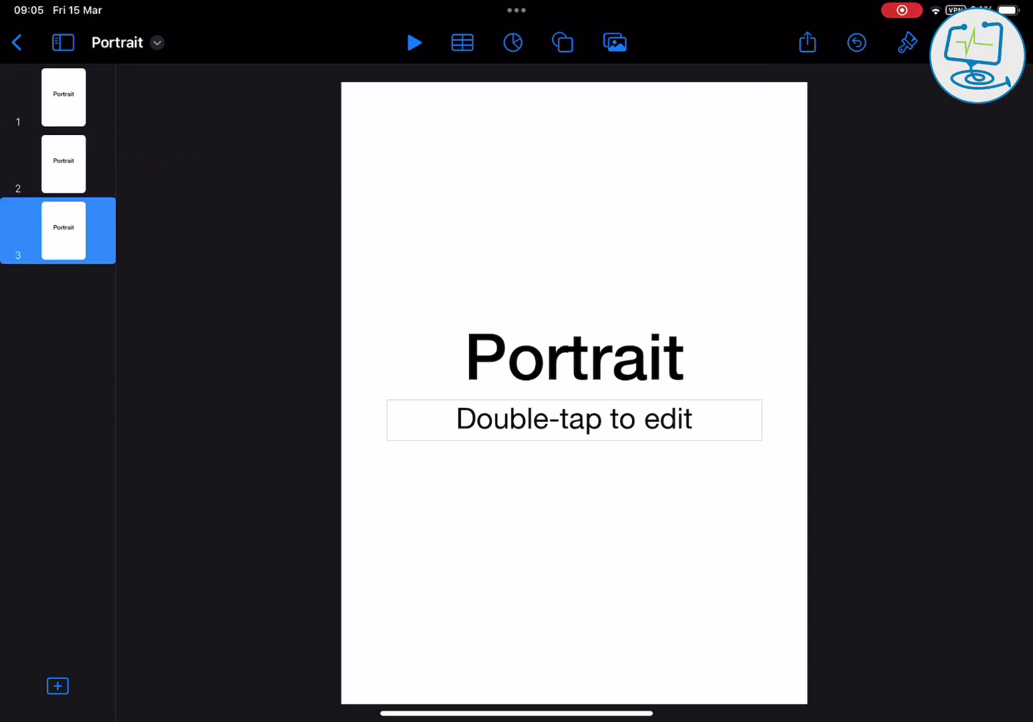
left_click_drag(51, 109, 65, 186)
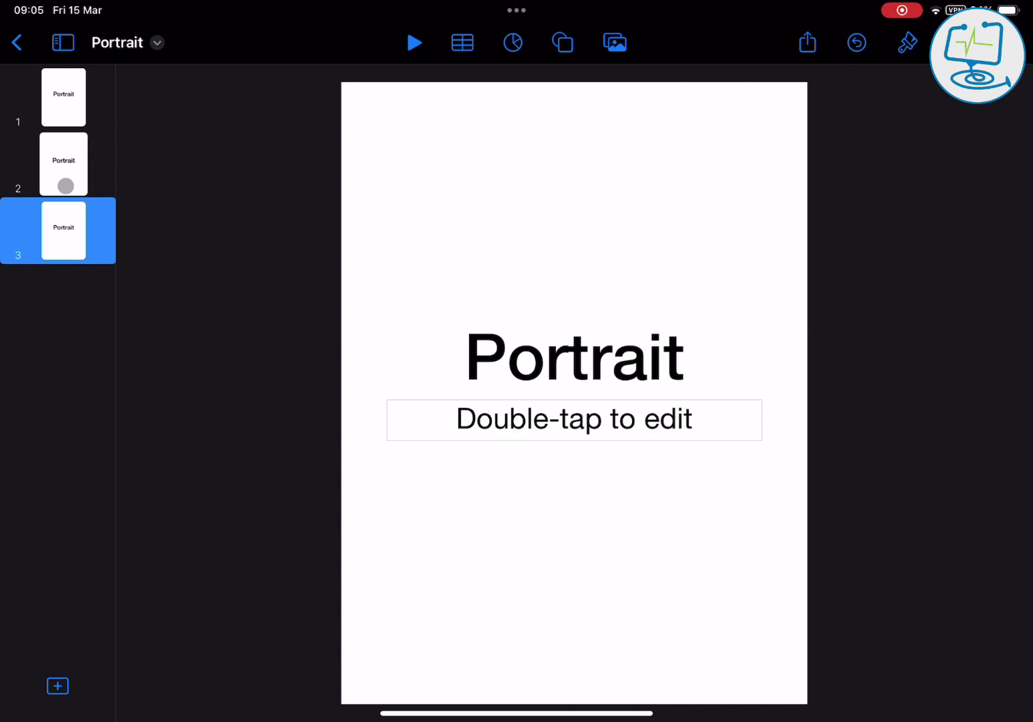
left_click_drag(66, 186, 65, 186)
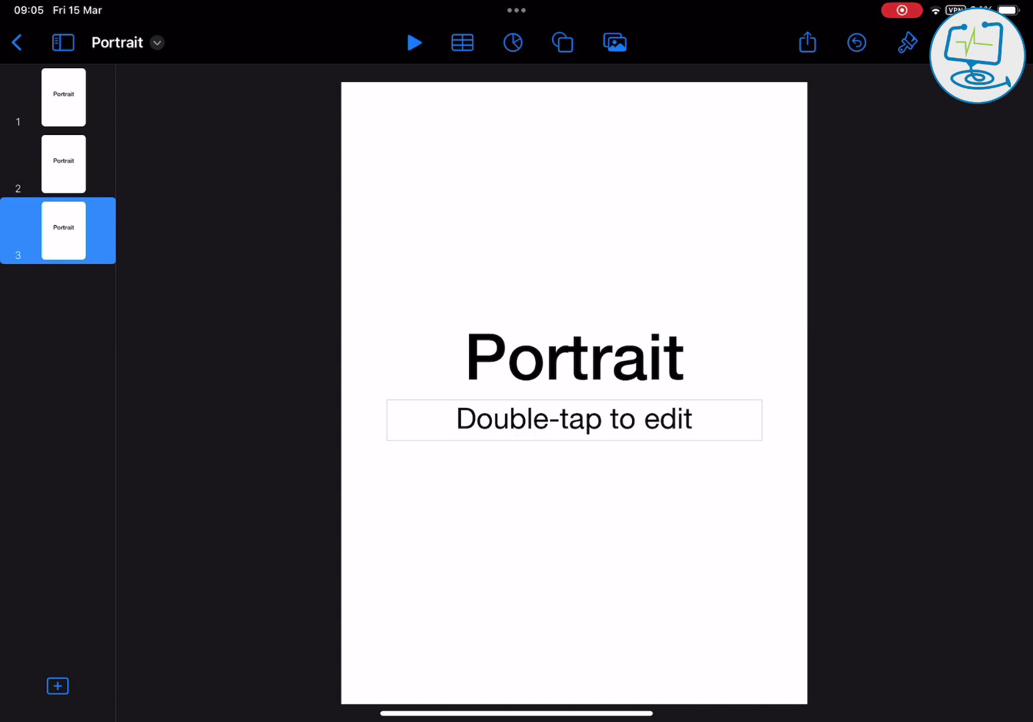